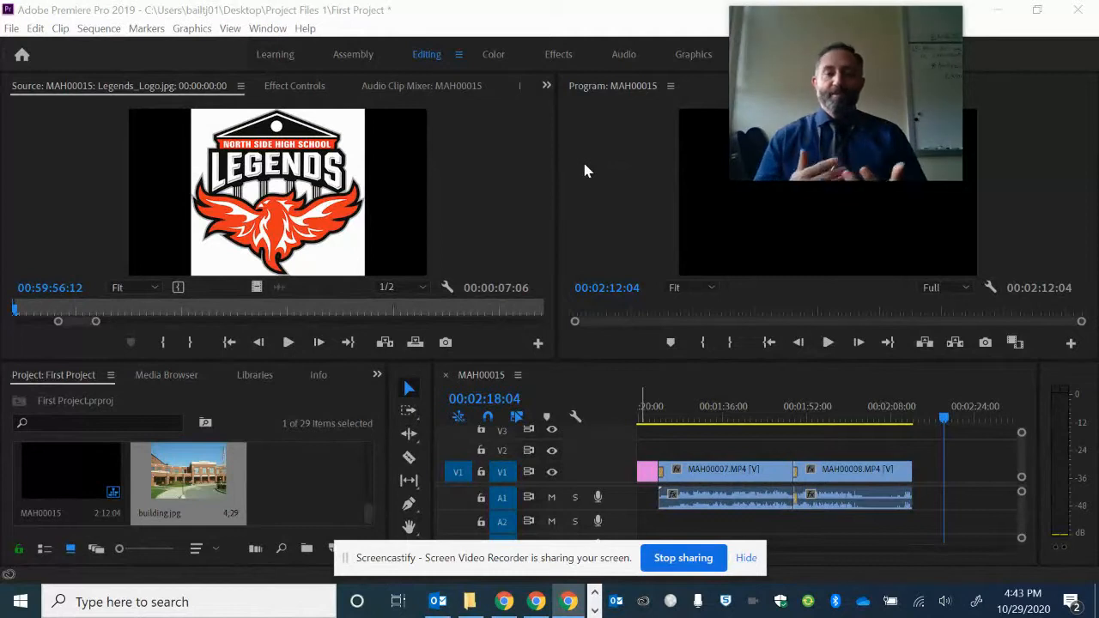
pyautogui.moveTo(806, 52); pyautogui.dragTo(512, 55)
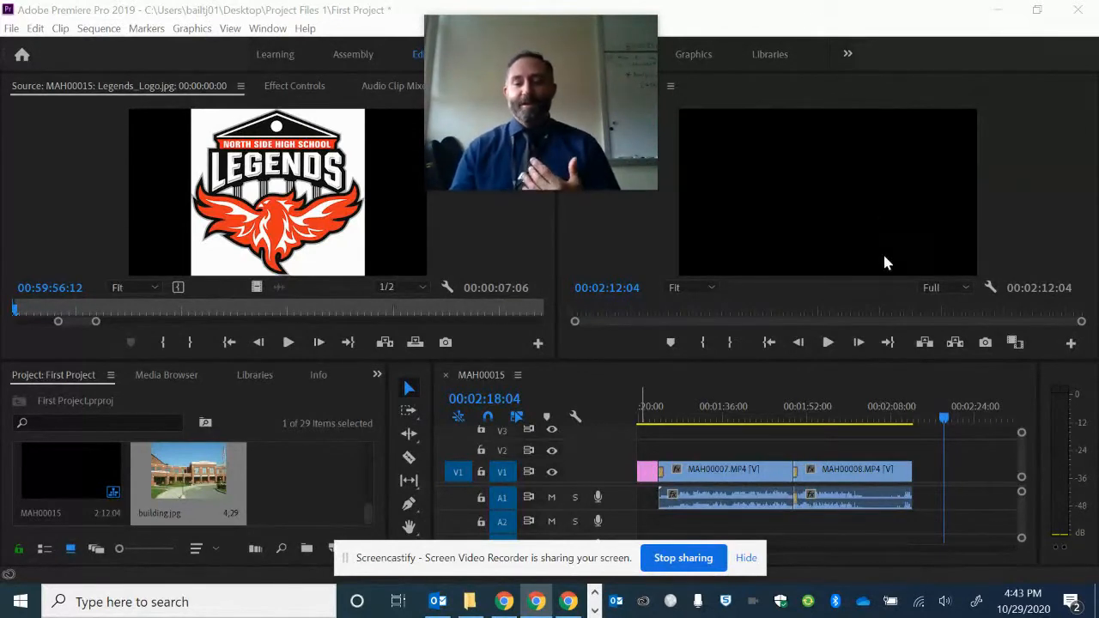
pyautogui.moveTo(604, 559); pyautogui.dragTo(229, 17)
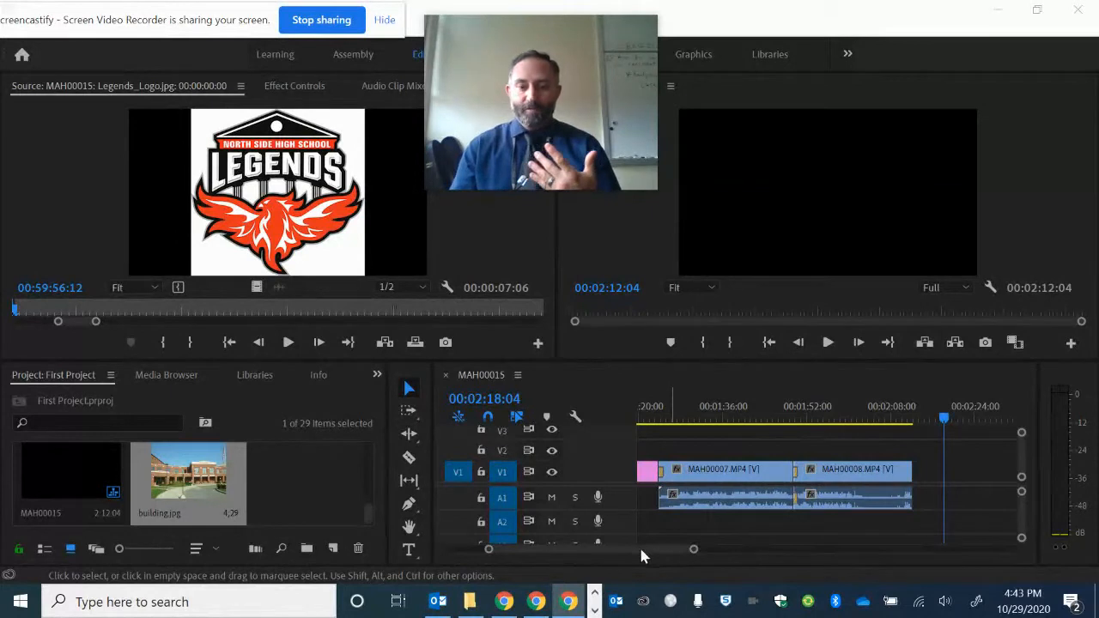
# - Add building.jpg to track V1 just past the MAH00008.MP4 clip and apply Scale to Frame Size to it
pyautogui.click(325, 481)
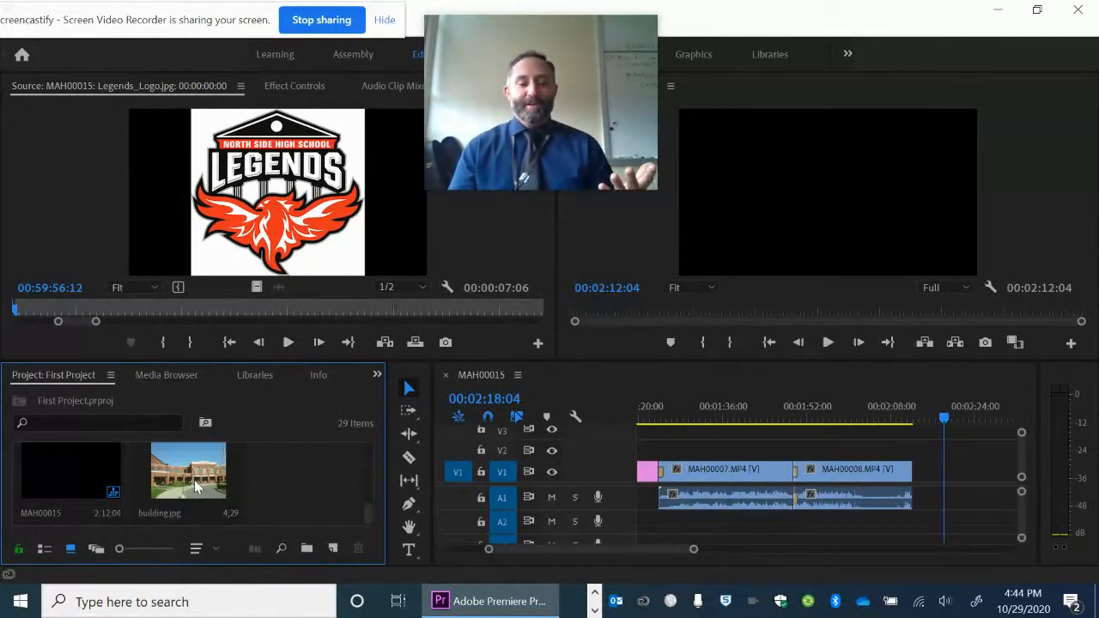
pyautogui.moveTo(198, 475); pyautogui.dragTo(929, 482)
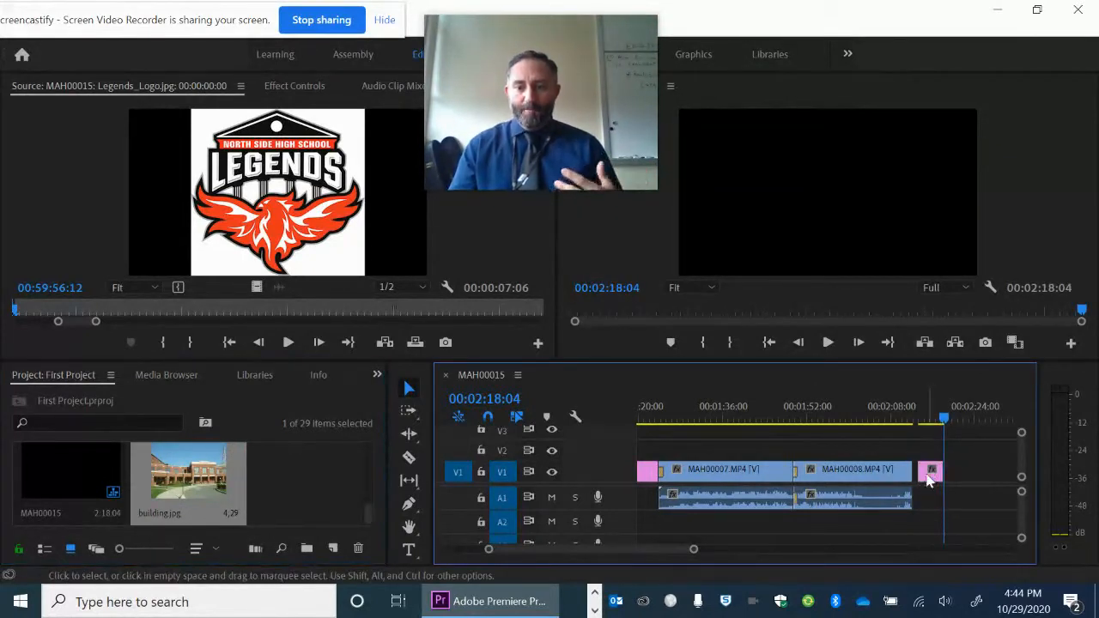
pyautogui.click(929, 423)
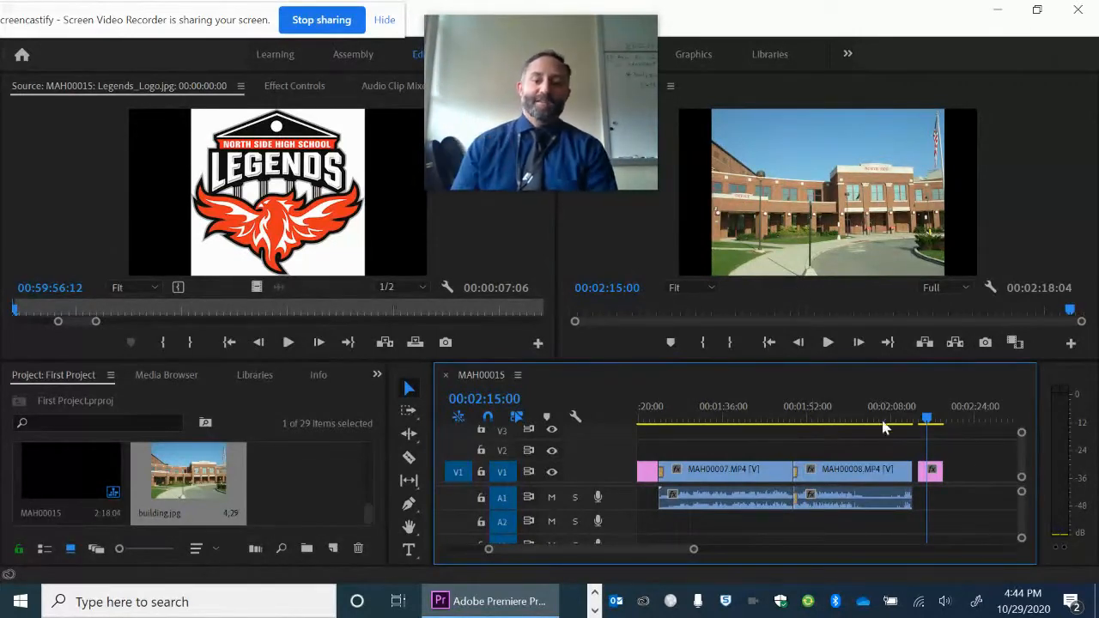
pyautogui.rightClick(935, 478)
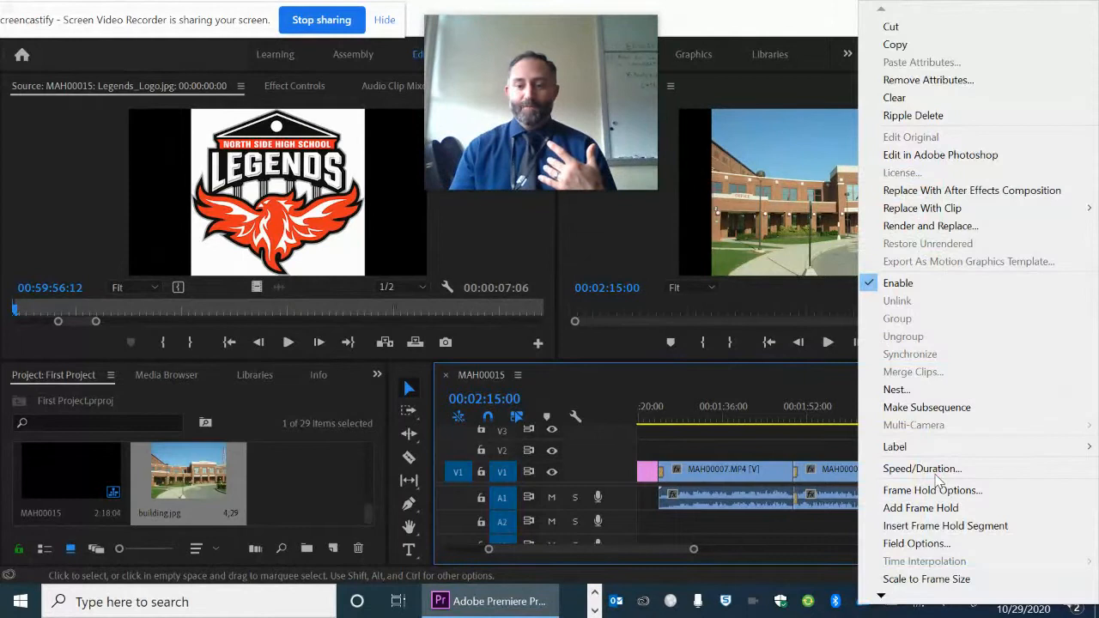
pyautogui.click(932, 587)
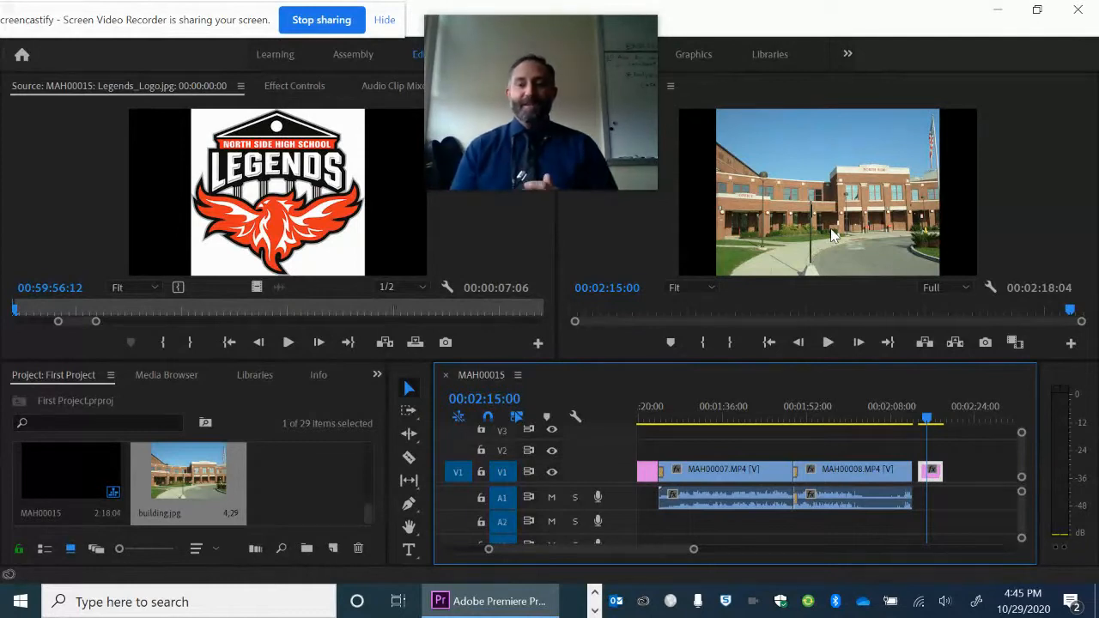
pyautogui.moveTo(937, 481); pyautogui.dragTo(904, 452)
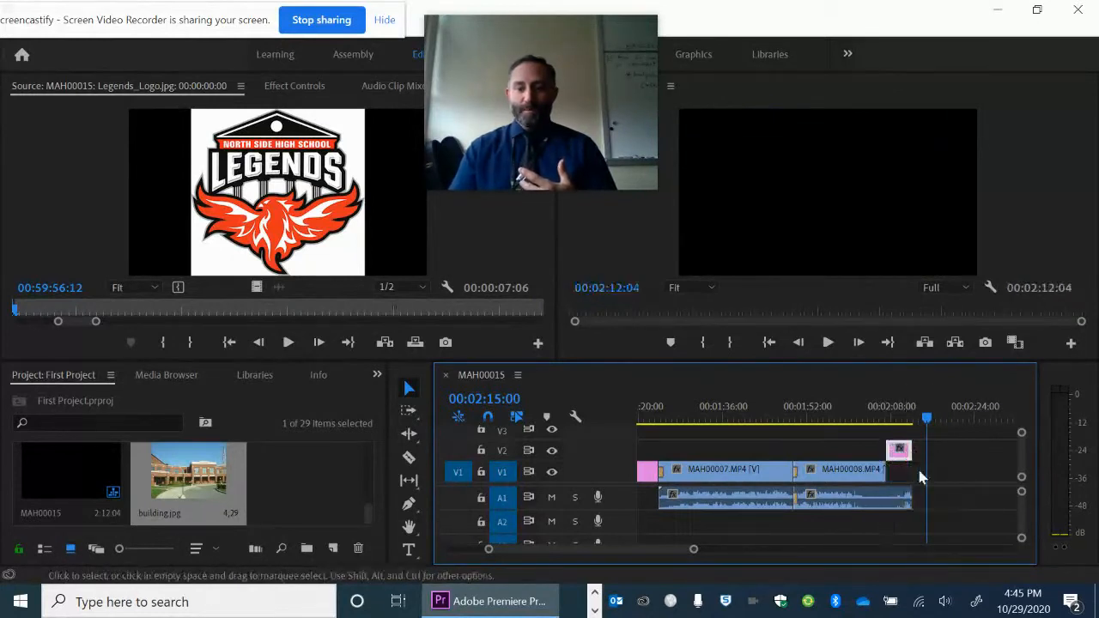
pyautogui.hotkey('ctrl', 'z')
pyautogui.hotkey('ctrl', 'z')
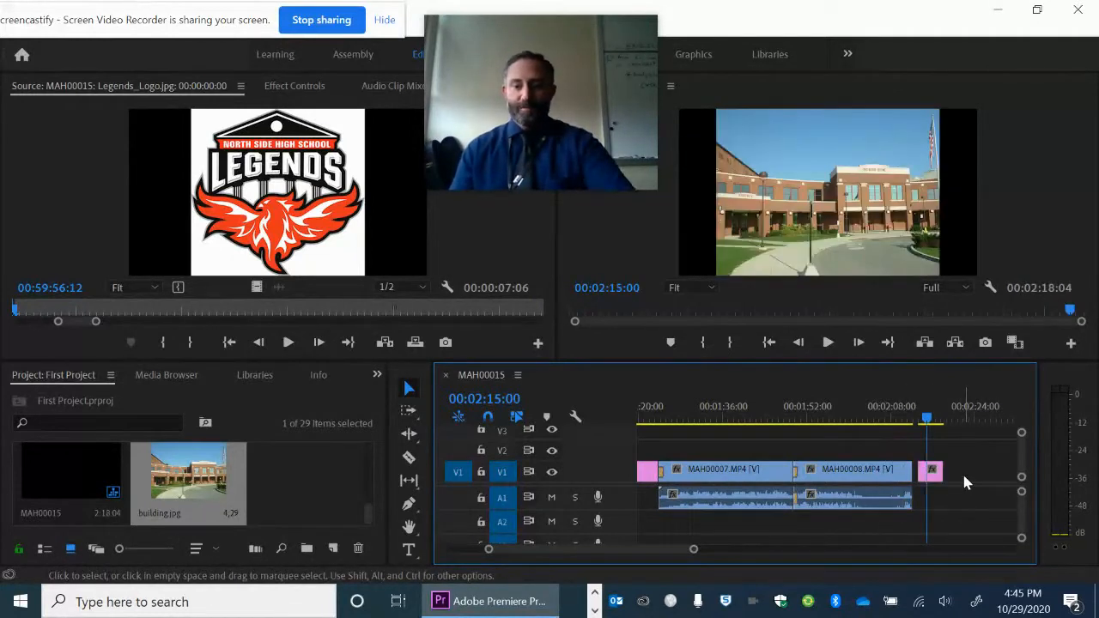
# - Preview building.jpg on track V2 over the end of MAH00008.MP4, and return it to V1 beyond that clip
pyautogui.moveTo(937, 483); pyautogui.dragTo(907, 463)
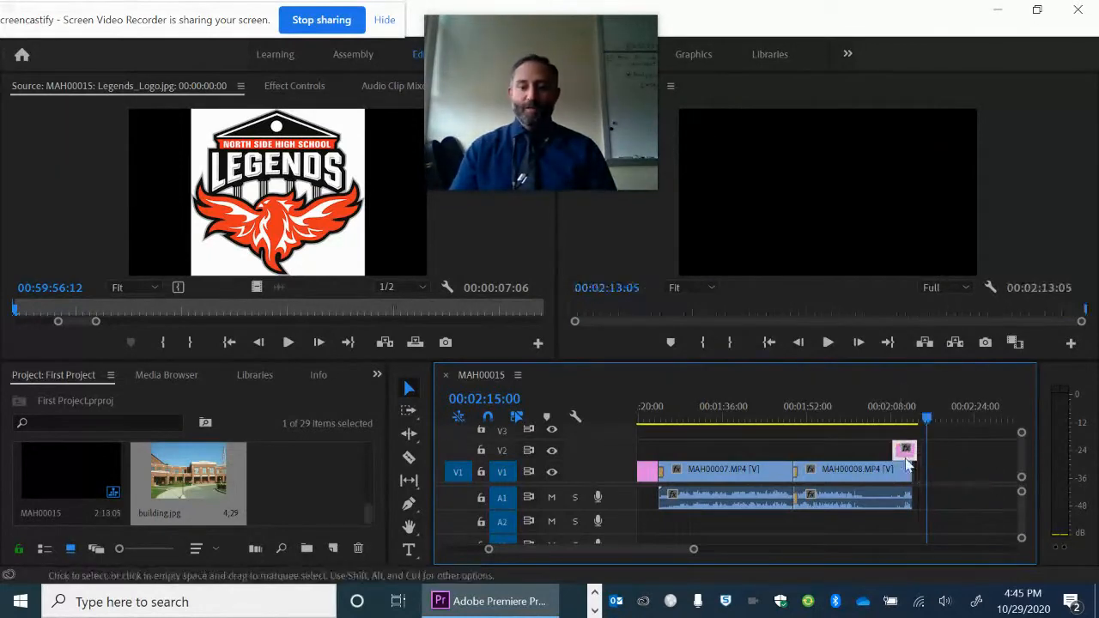
pyautogui.click(897, 420)
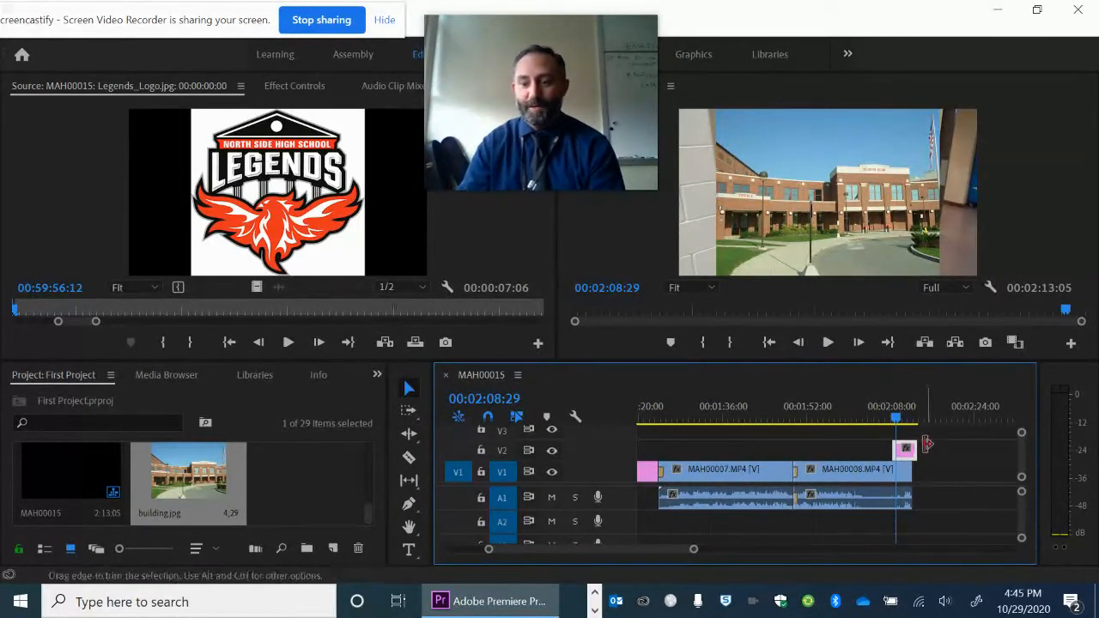
pyautogui.moveTo(904, 452); pyautogui.dragTo(958, 479)
pyautogui.click(950, 424)
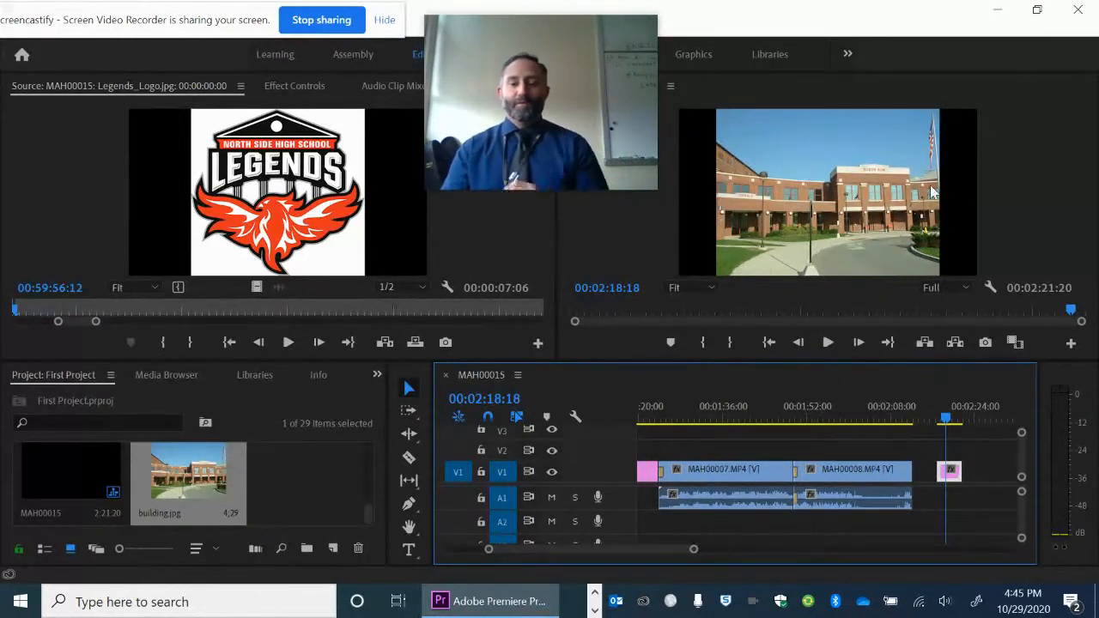
# - Load the building.jpg clip from the timeline into the Source monitor and show its Effect Controls
pyautogui.moveTo(600, 124)
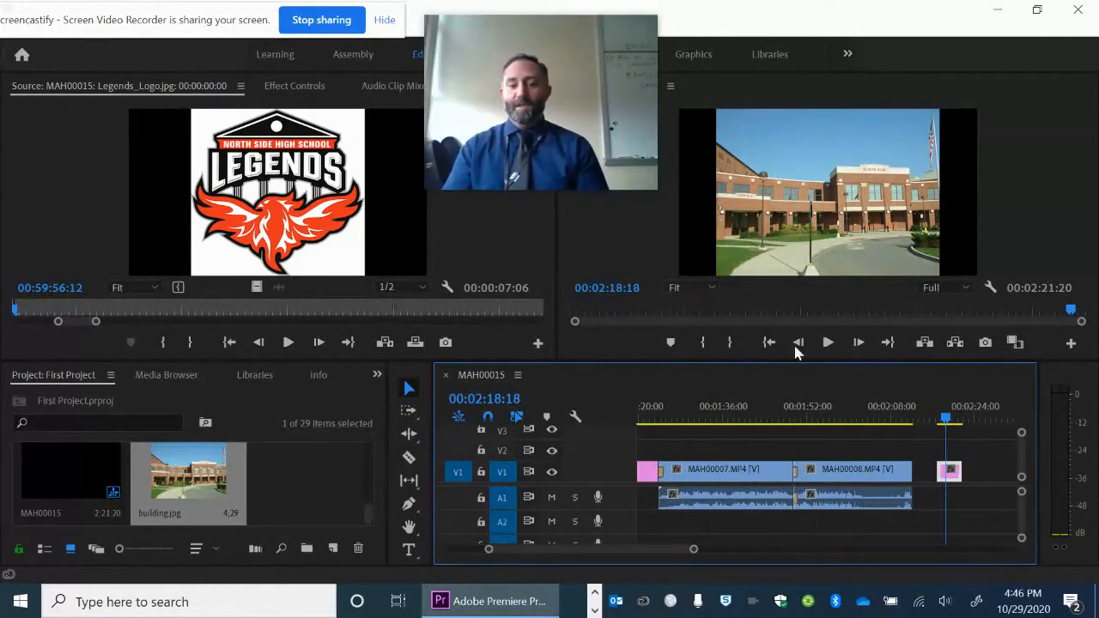
pyautogui.doubleClick(949, 471)
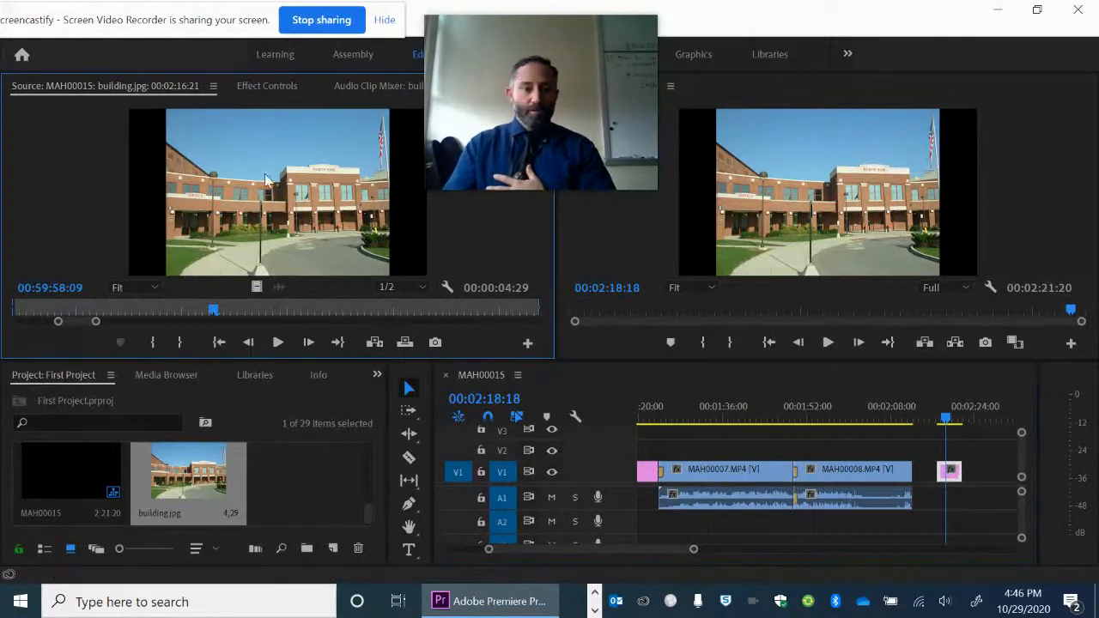
pyautogui.moveTo(469, 35); pyautogui.dragTo(881, 7)
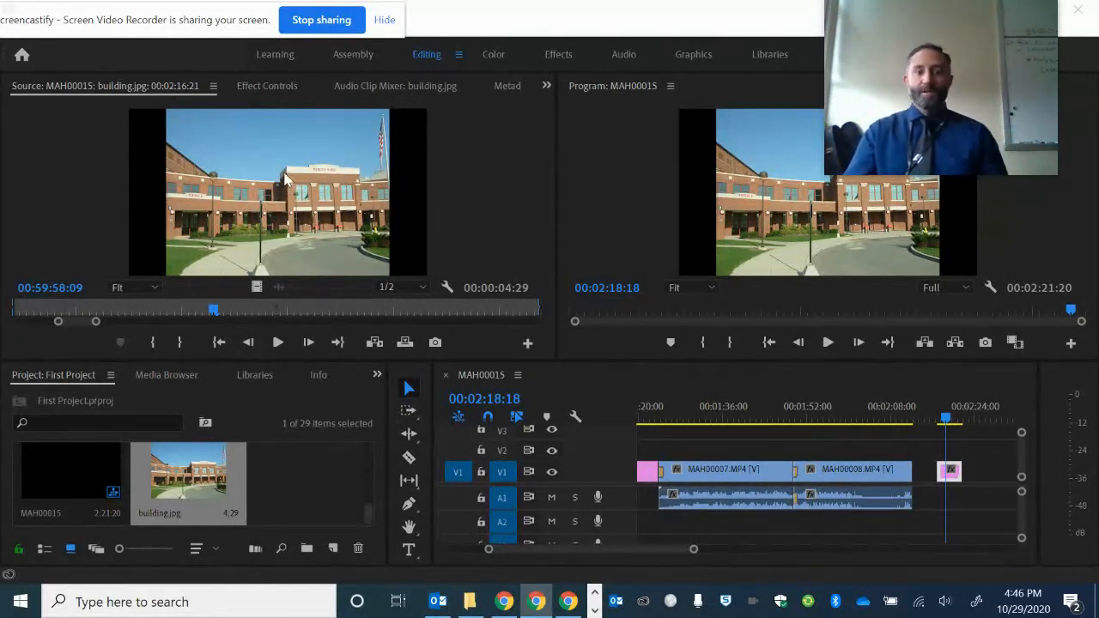
pyautogui.click(545, 88)
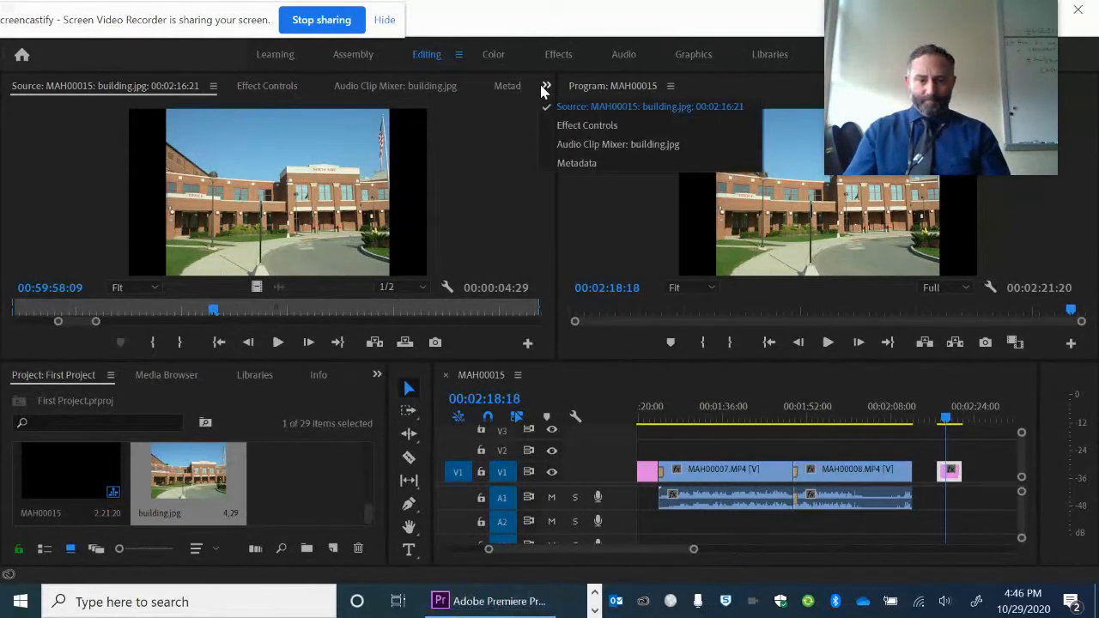
pyautogui.click(513, 109)
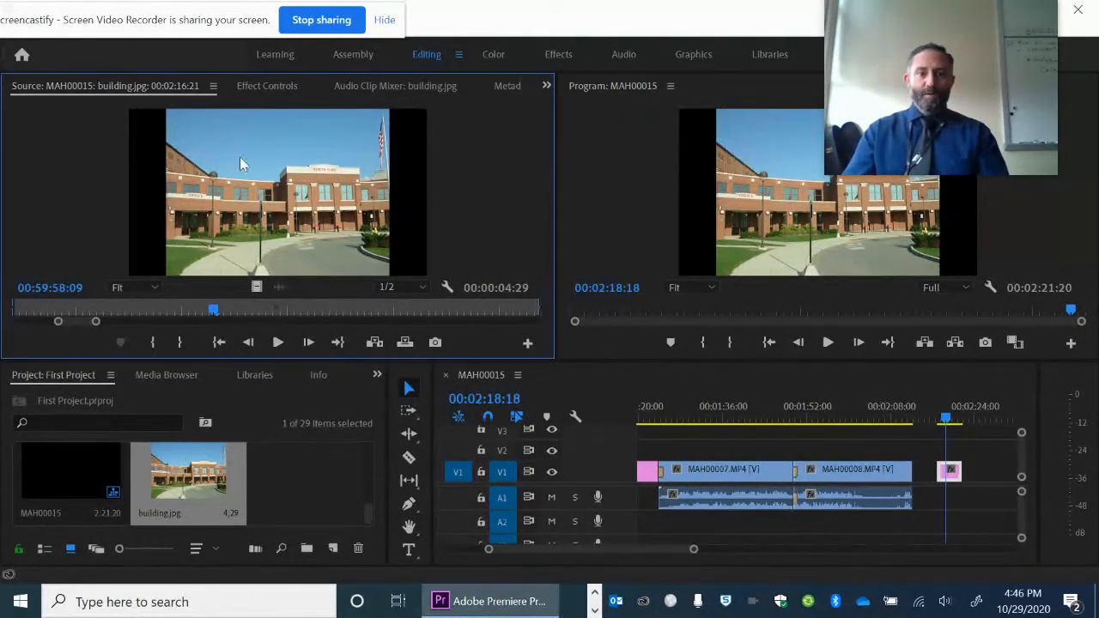
pyautogui.click(281, 86)
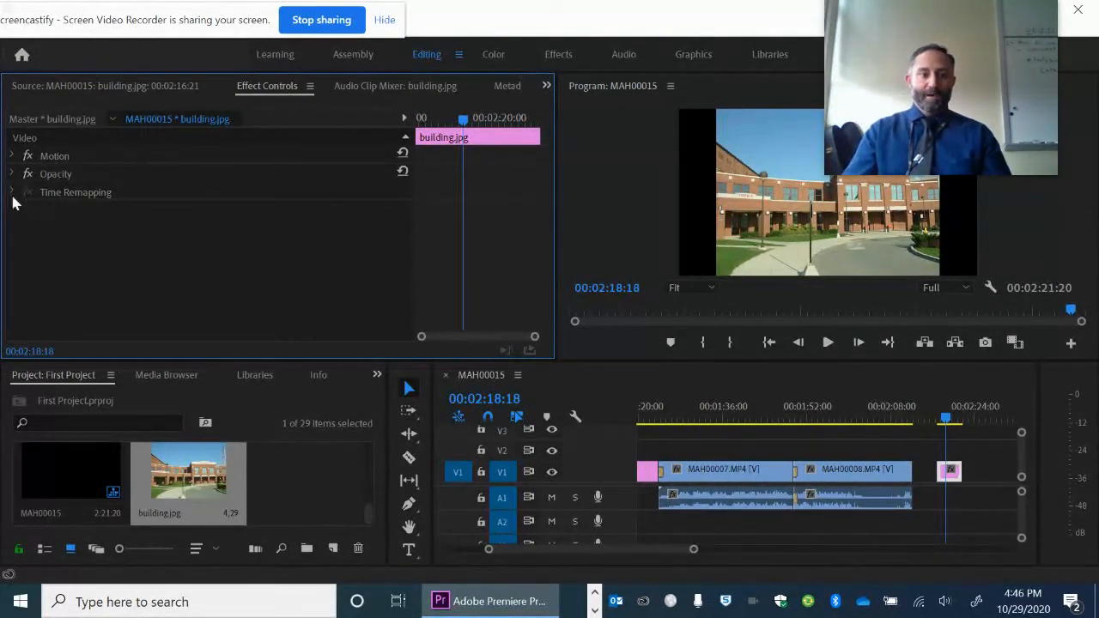
# - Expand the Motion properties of the building.jpg clip and set its Scale to 136
pyautogui.click(14, 158)
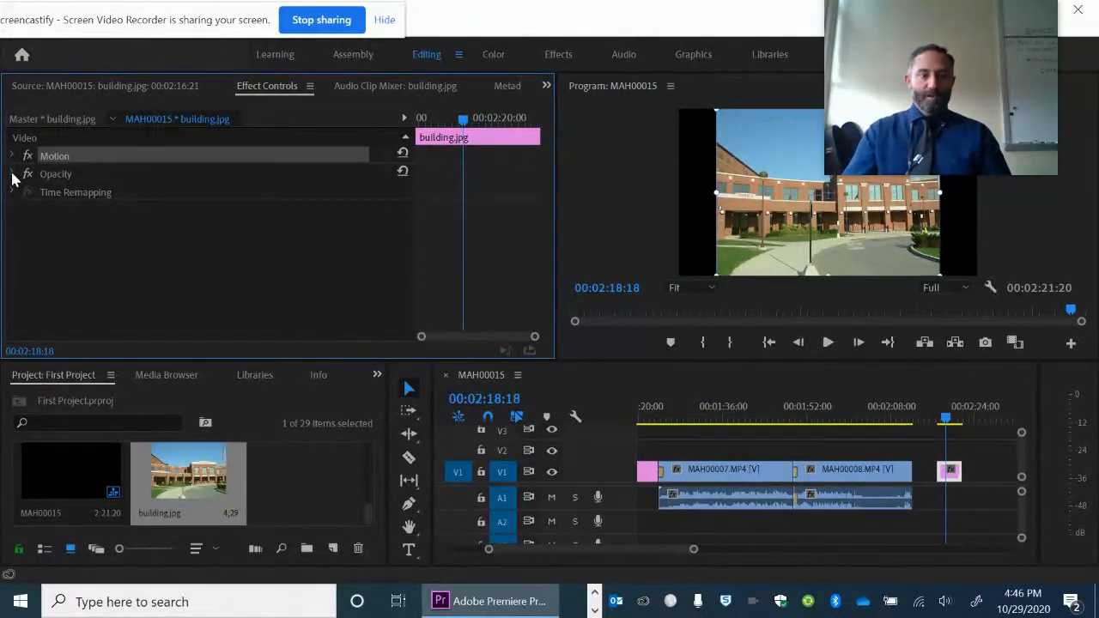
pyautogui.click(12, 174)
pyautogui.click(12, 169)
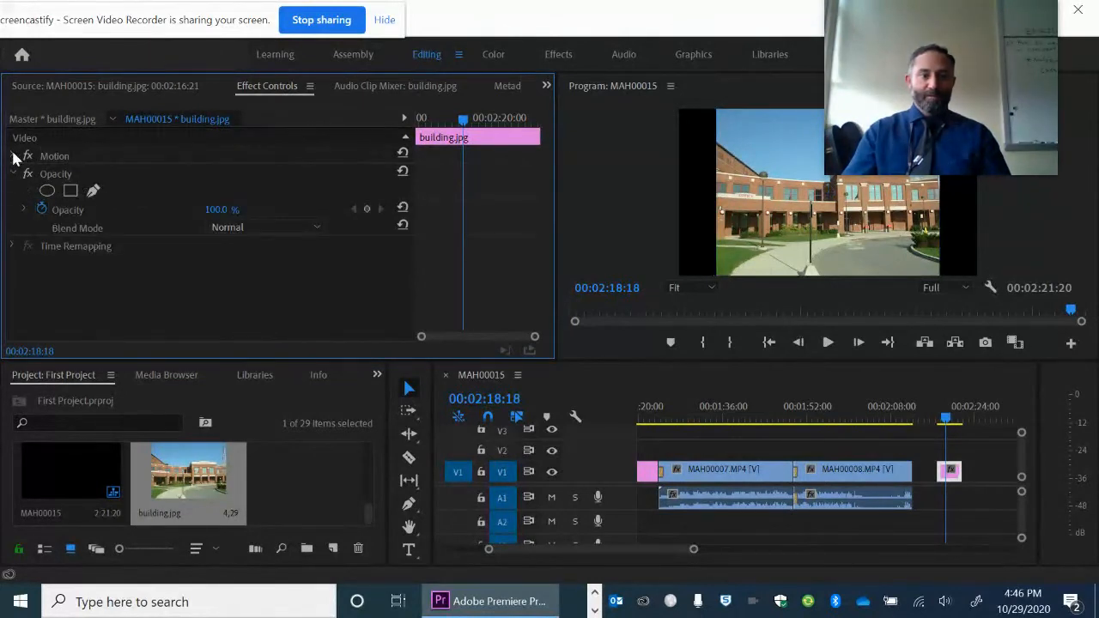
pyautogui.click(12, 174)
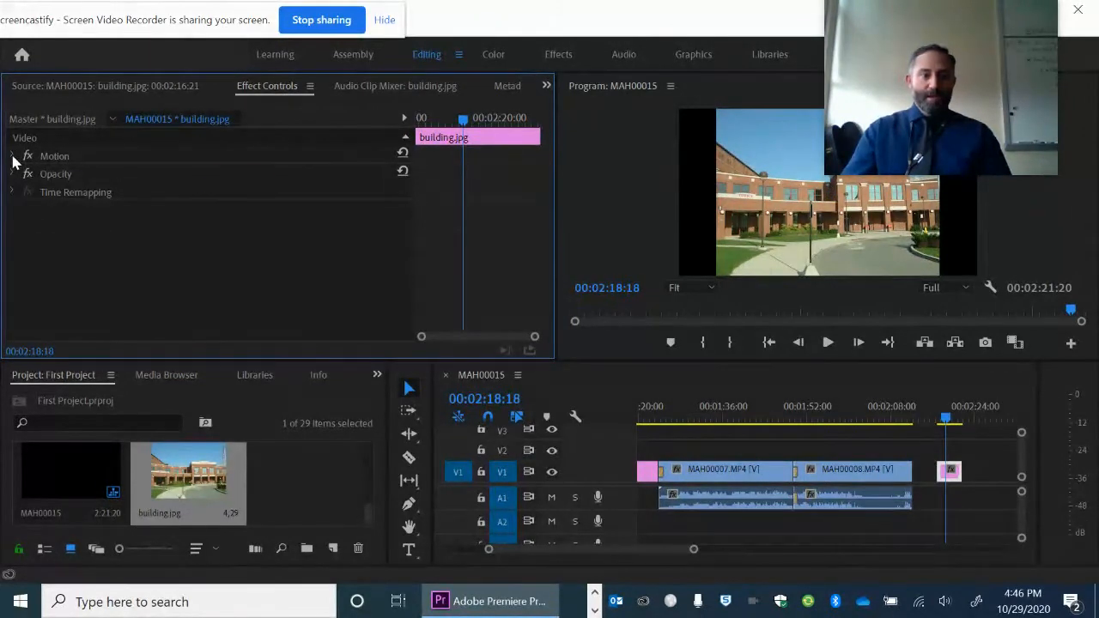
pyautogui.click(12, 155)
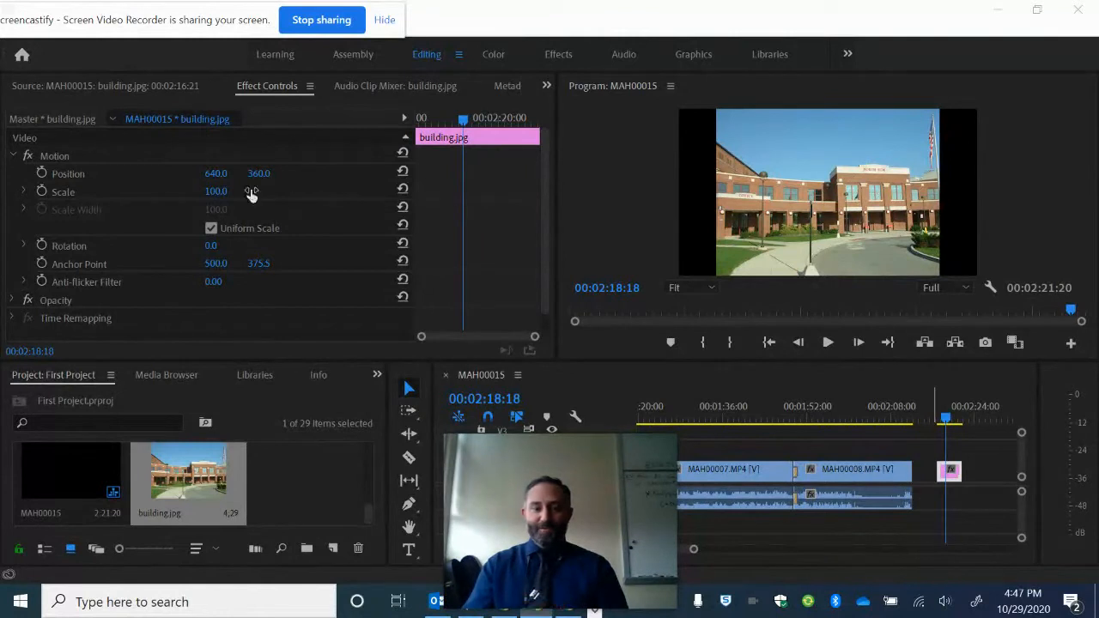
pyautogui.moveTo(219, 197); pyautogui.dragTo(221, 166)
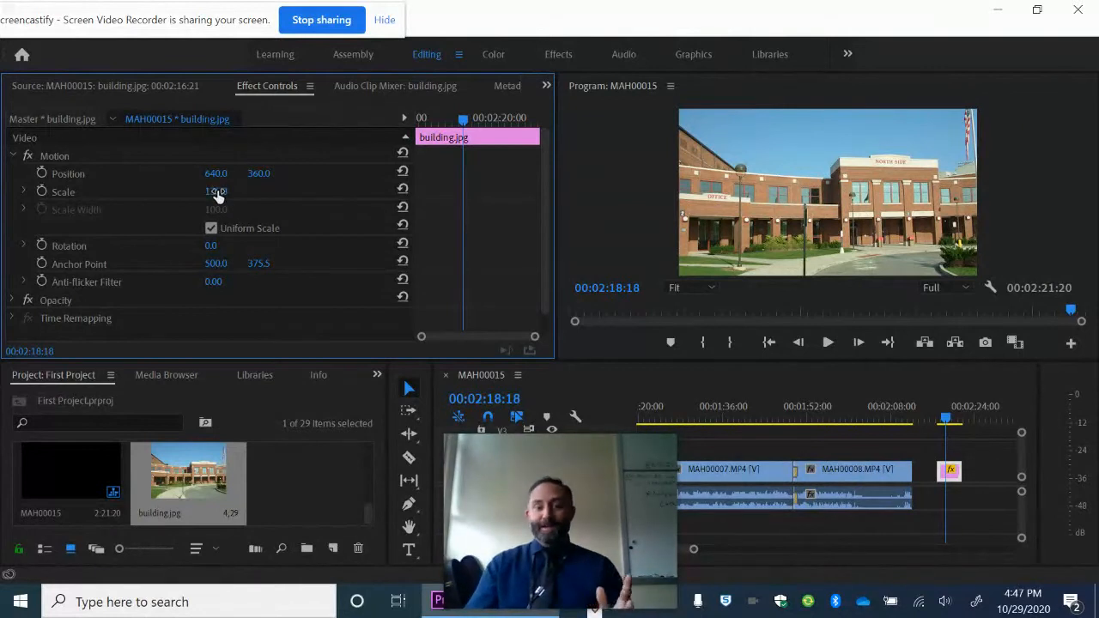
pyautogui.moveTo(218, 197); pyautogui.dragTo(232, 218)
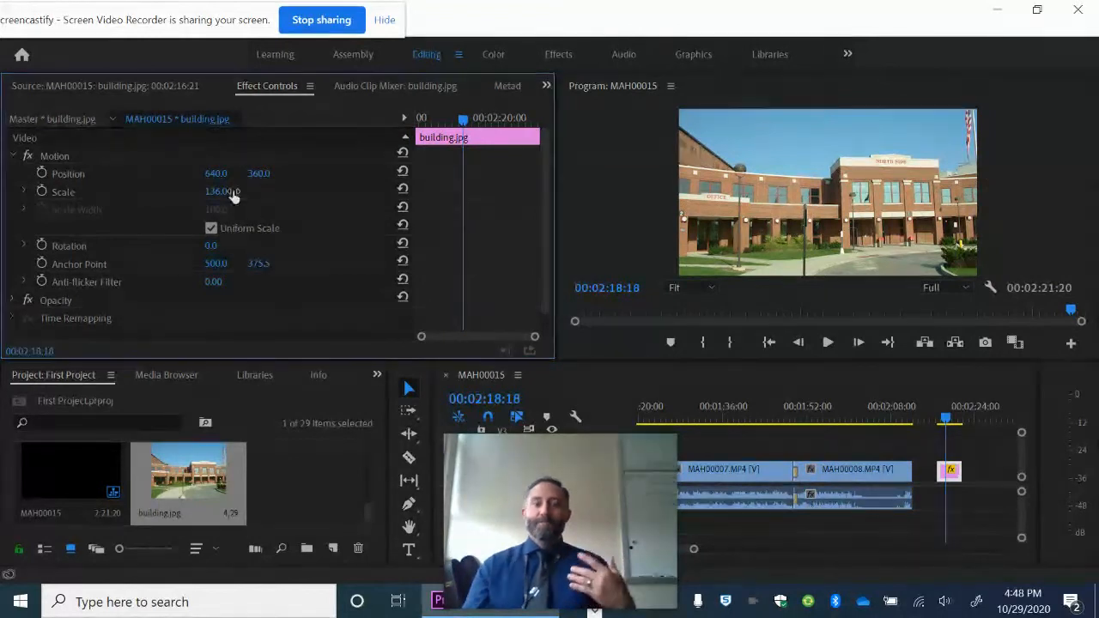
# - Move building.jpg on V1 directly against the end of MAH00008.MP4 and play back the cut from 00:02:08:14
pyautogui.click(951, 481)
pyautogui.moveTo(950, 481); pyautogui.dragTo(927, 479)
pyautogui.click(894, 410)
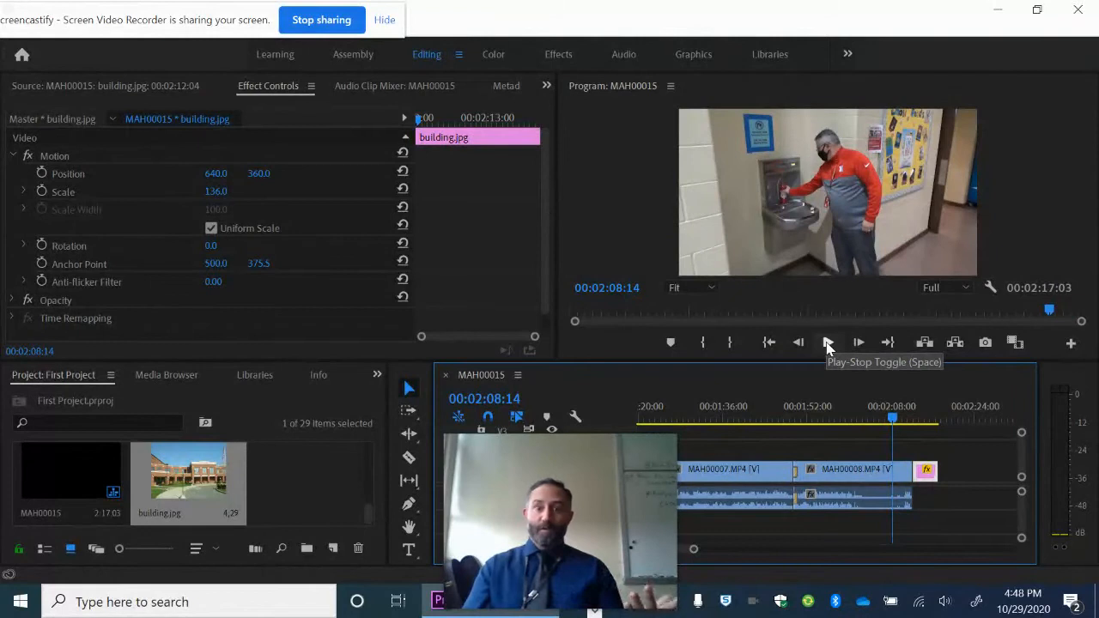
pyautogui.click(828, 342)
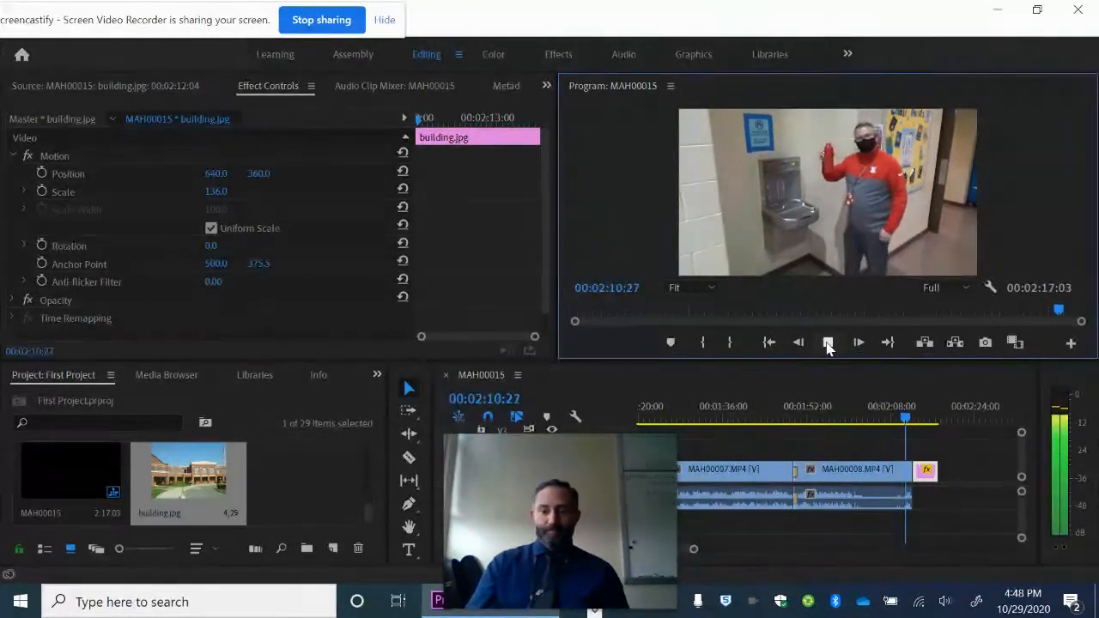
pyautogui.click(828, 342)
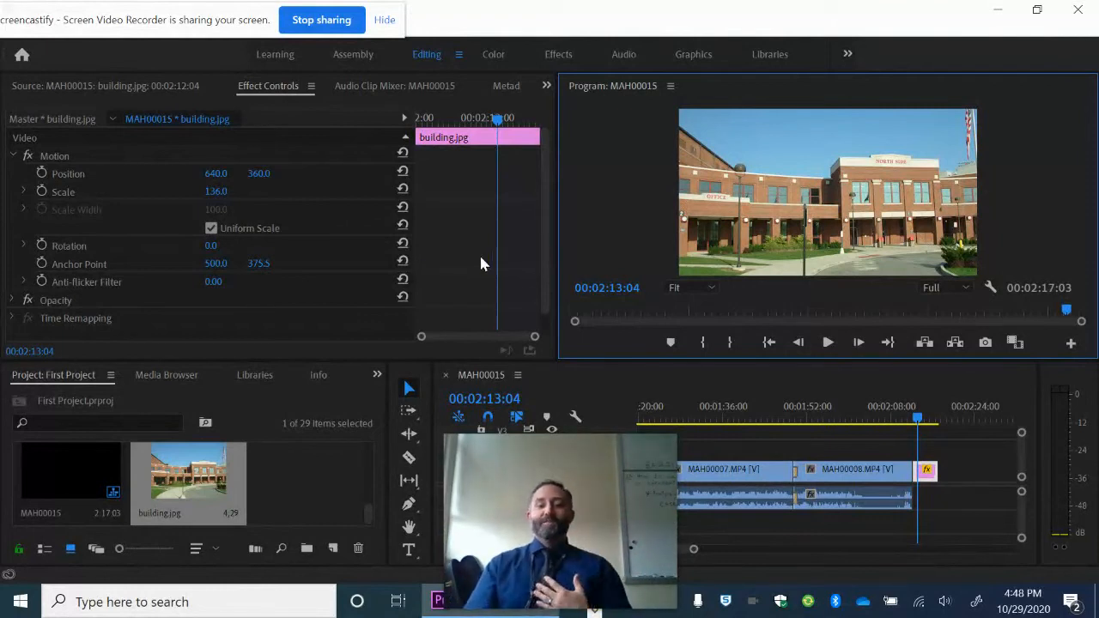
# - Set the horizontal Position of the building.jpg clip to 289 and its Scale to 212
pyautogui.click(220, 175)
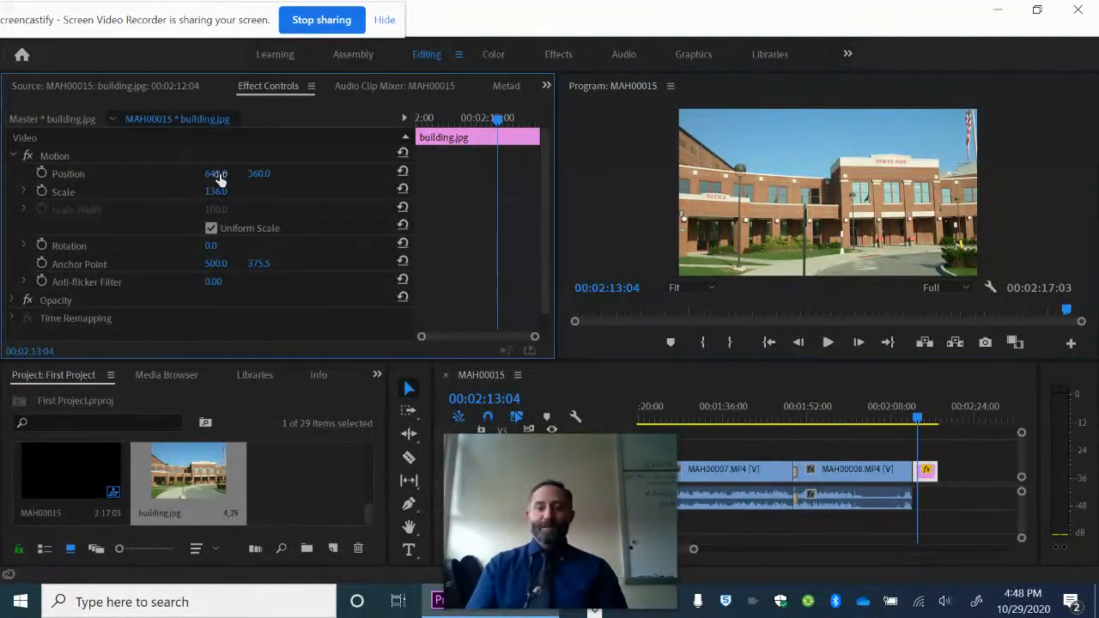
pyautogui.moveTo(220, 175); pyautogui.dragTo(127, 177)
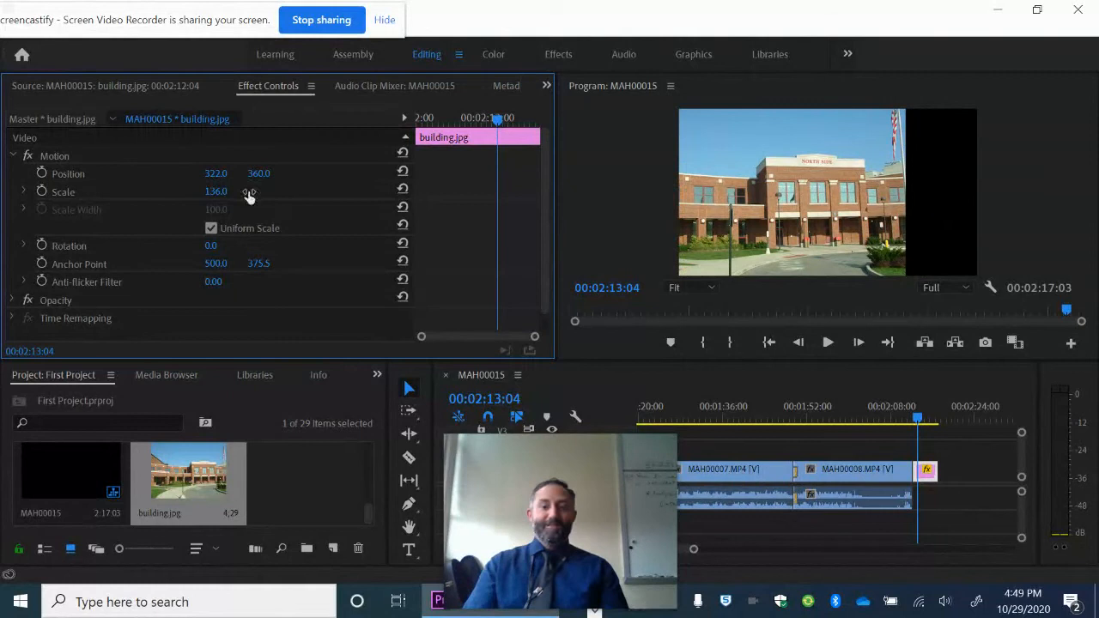
pyautogui.moveTo(218, 191)
pyautogui.mouseDown()
pyautogui.moveTo(224, 140)
pyautogui.moveTo(209, 177)
pyautogui.moveTo(189, 179)
pyautogui.moveTo(216, 180)
pyautogui.mouseUp()
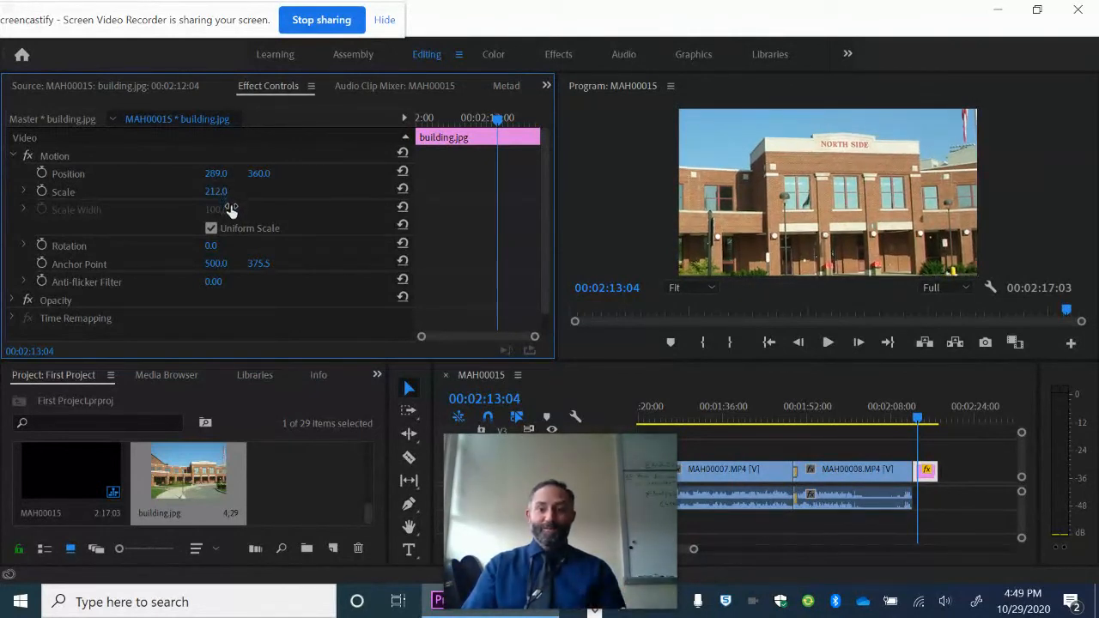
# - Set the Scale of the building.jpg clip to 209 and its vertical Position to 318
pyautogui.click(221, 189)
pyautogui.click(172, 191)
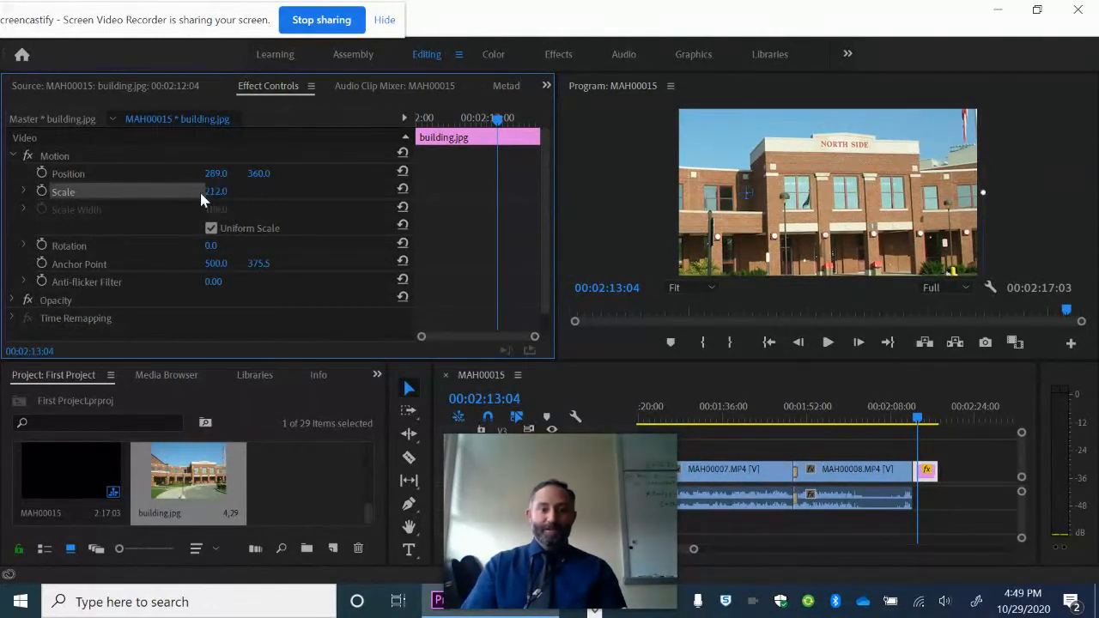
pyautogui.click(225, 189)
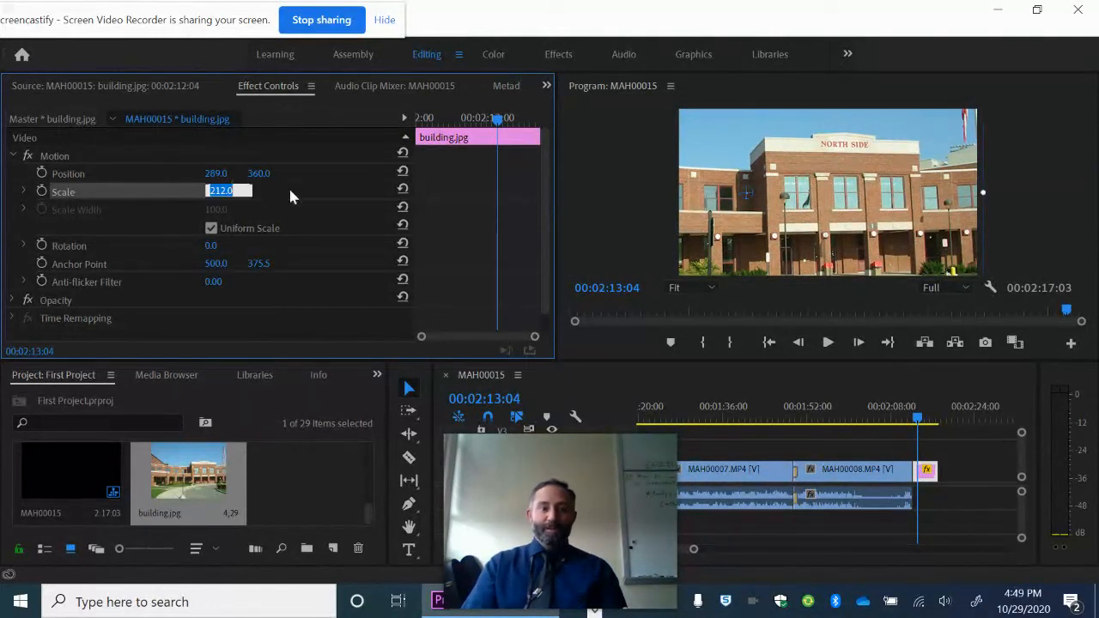
pyautogui.click(290, 194)
pyautogui.moveTo(215, 191); pyautogui.dragTo(216, 197)
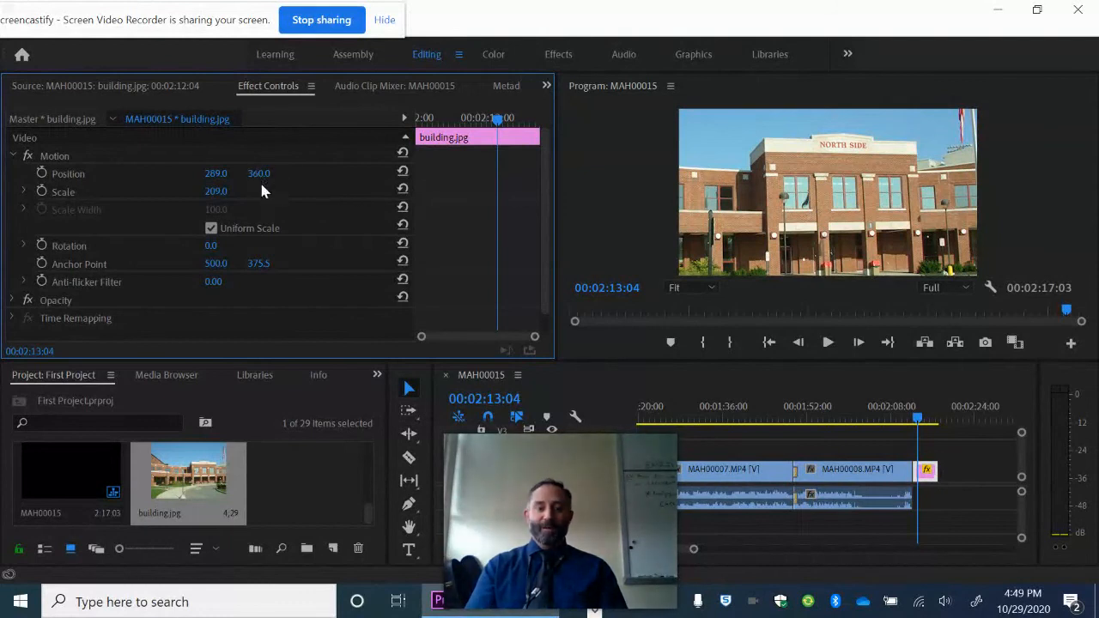
pyautogui.moveTo(265, 176)
pyautogui.mouseDown()
pyautogui.moveTo(260, 524)
pyautogui.moveTo(263, 67)
pyautogui.moveTo(270, 213)
pyautogui.moveTo(272, 172)
pyautogui.mouseUp()
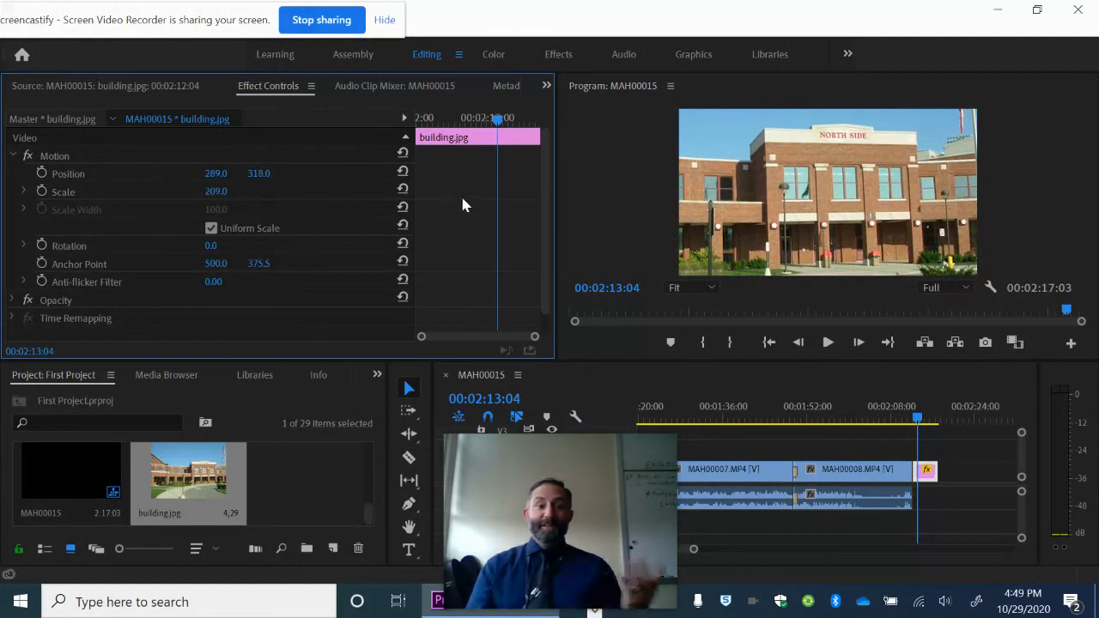